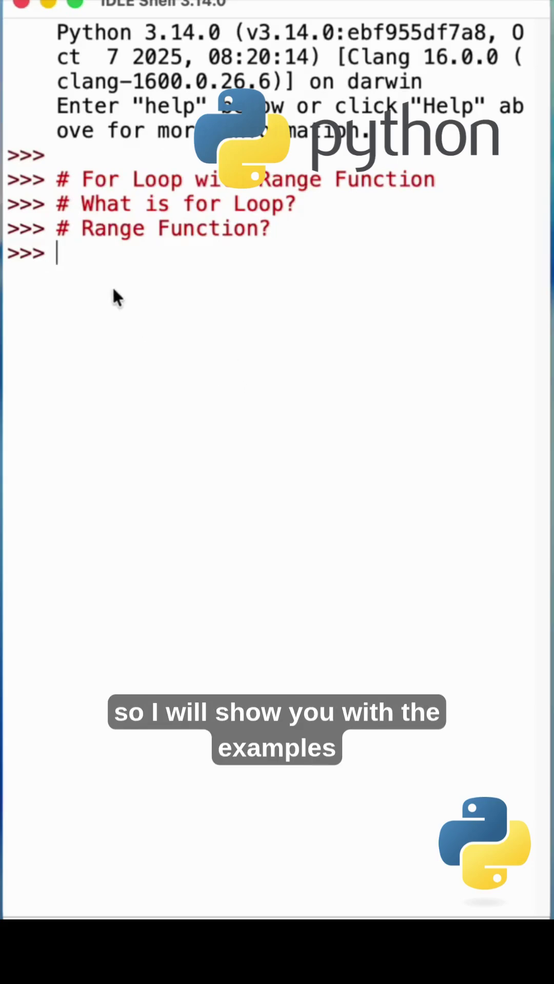
# Start a fresh empty prompt below the three for-loop comment lines.
pyautogui.press('Return')
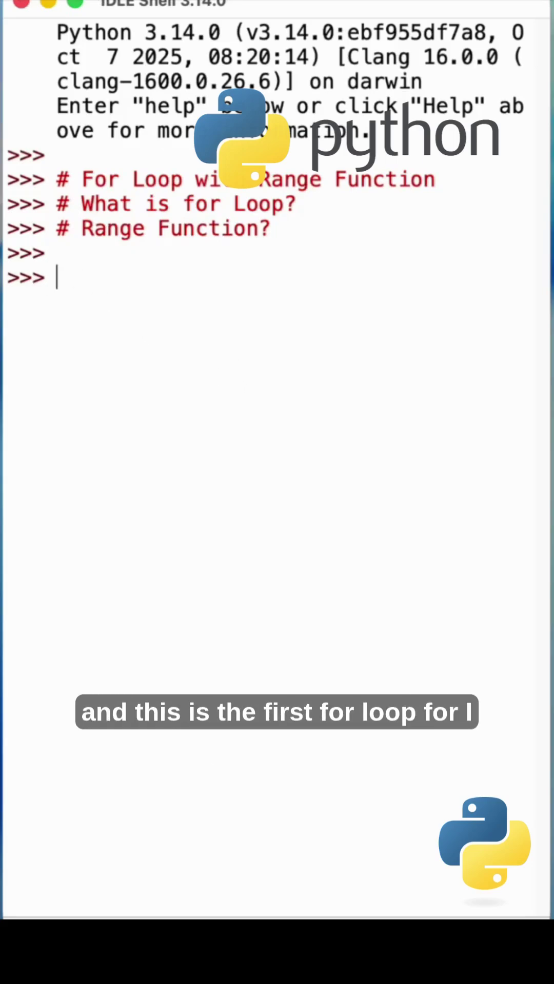
pyautogui.write('for ')
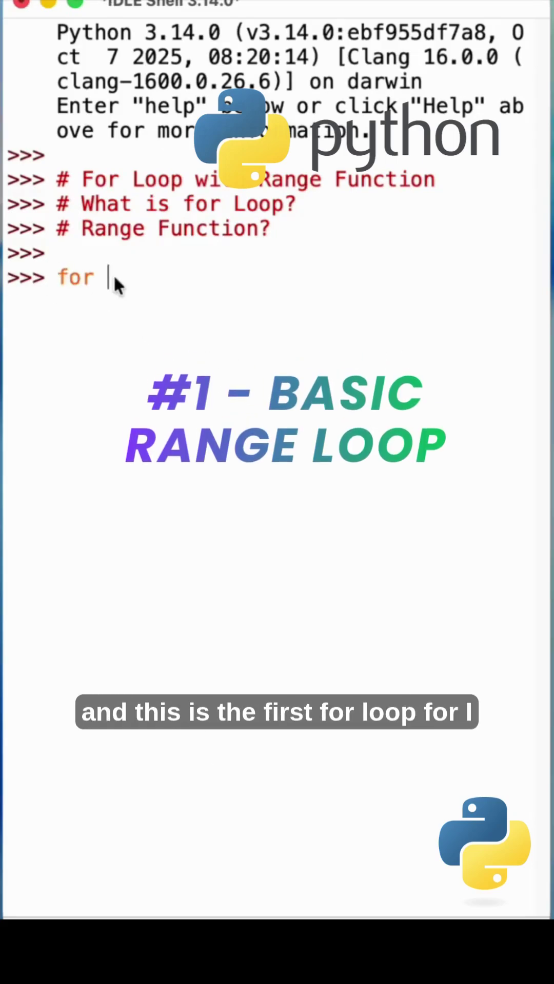
pyautogui.write('i in rang')
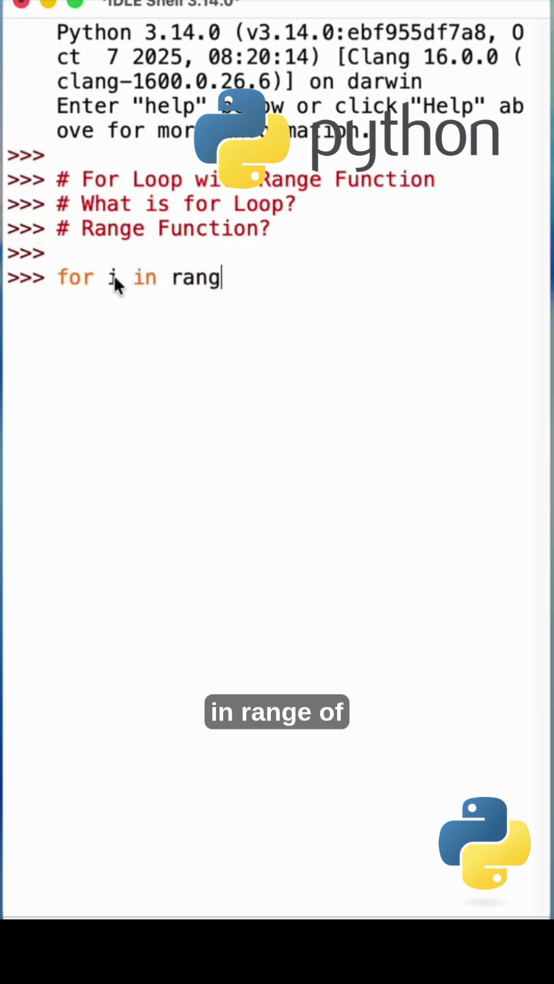
pyautogui.write('e(')
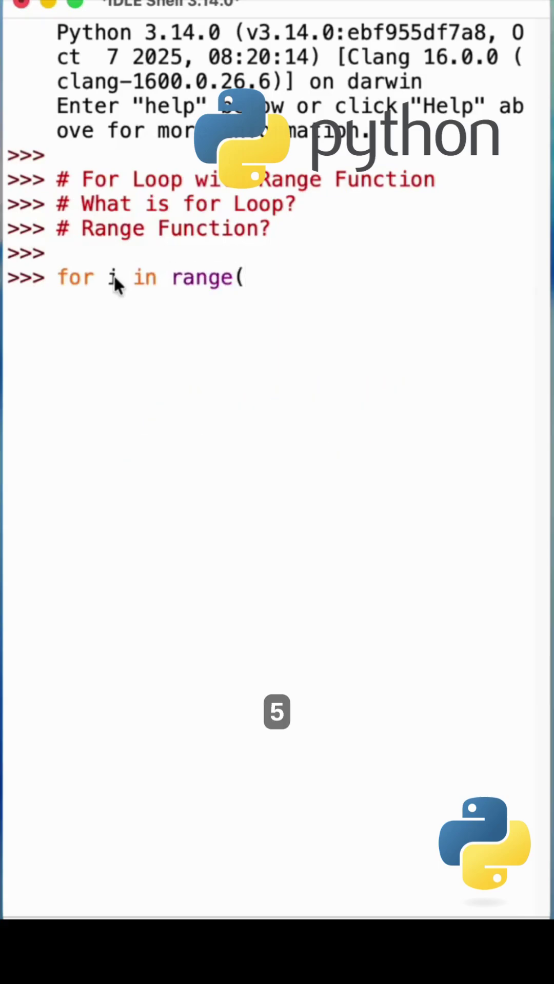
pyautogui.write('5)')
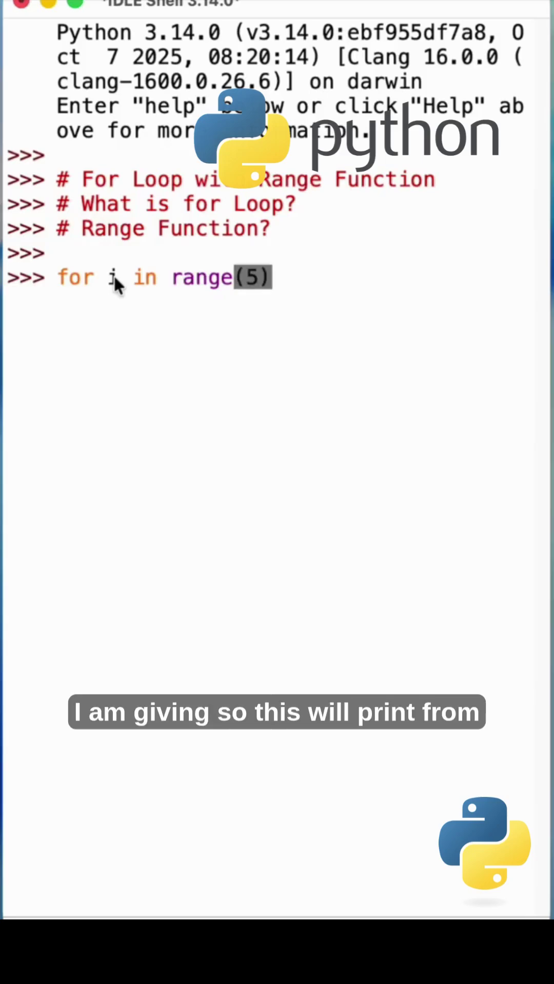
pyautogui.write(':')
# Enter and run 'for i in range(5): print(i)', printing 0 through 4.
pyautogui.press('Return')
pyautogui.write('prin')
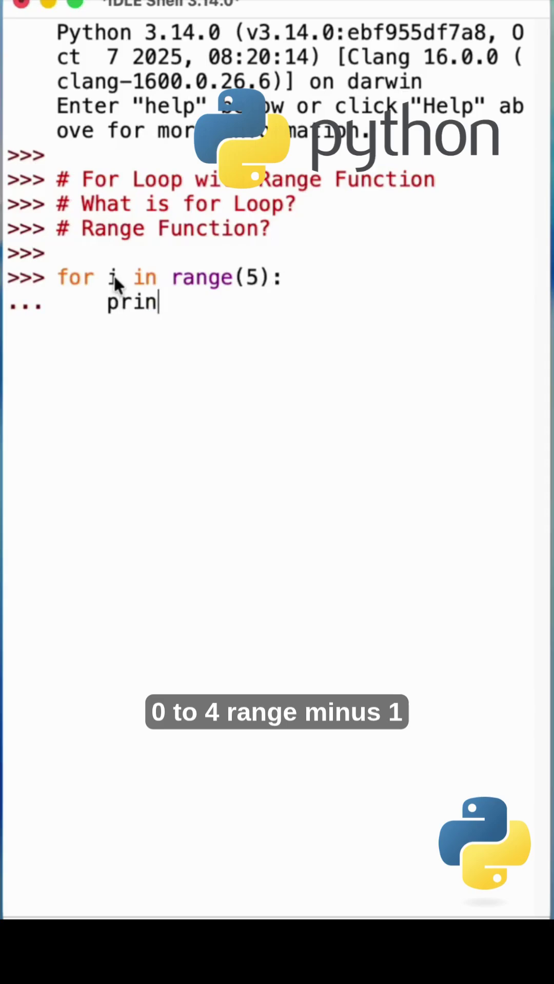
pyautogui.write('t(')
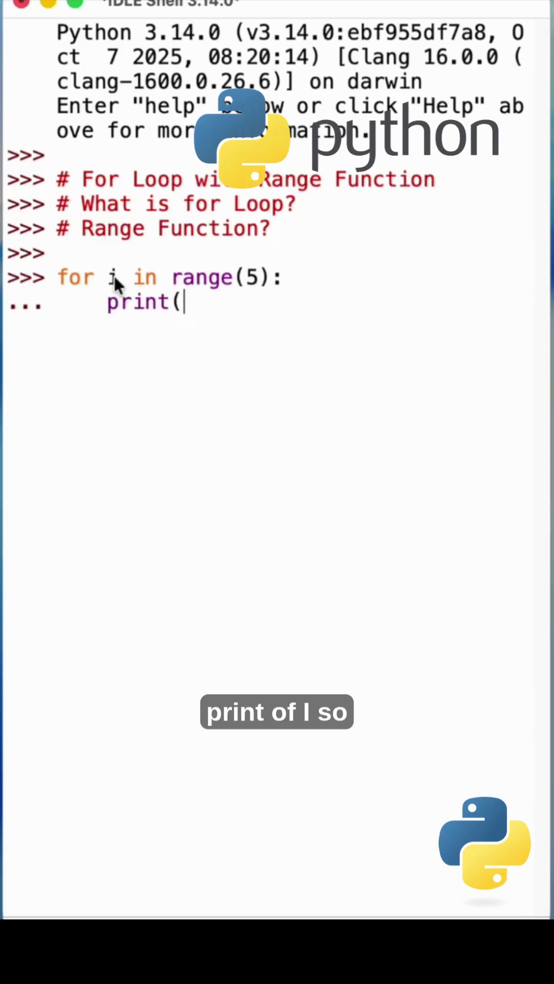
pyautogui.write('i')
pyautogui.write(')')
pyautogui.press('Return')
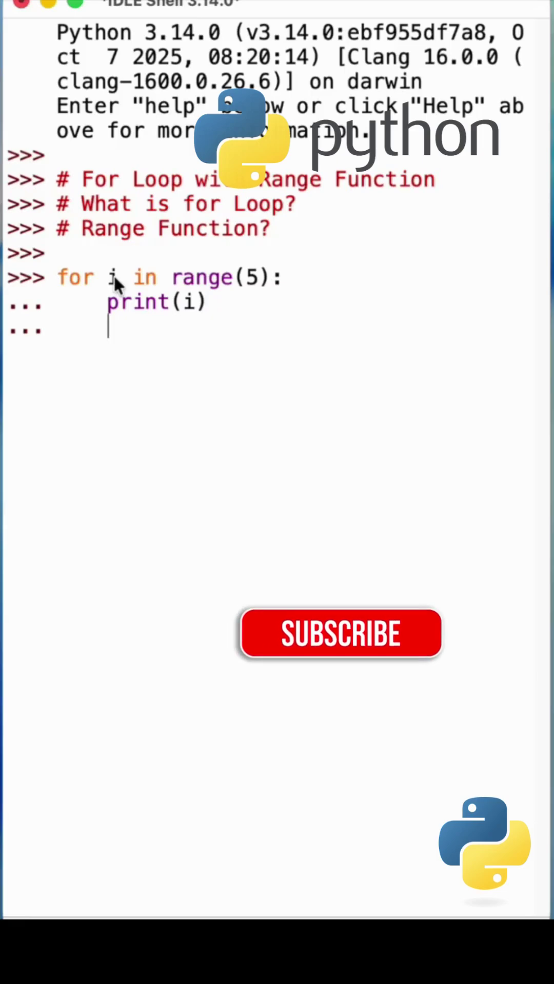
pyautogui.press('Return')
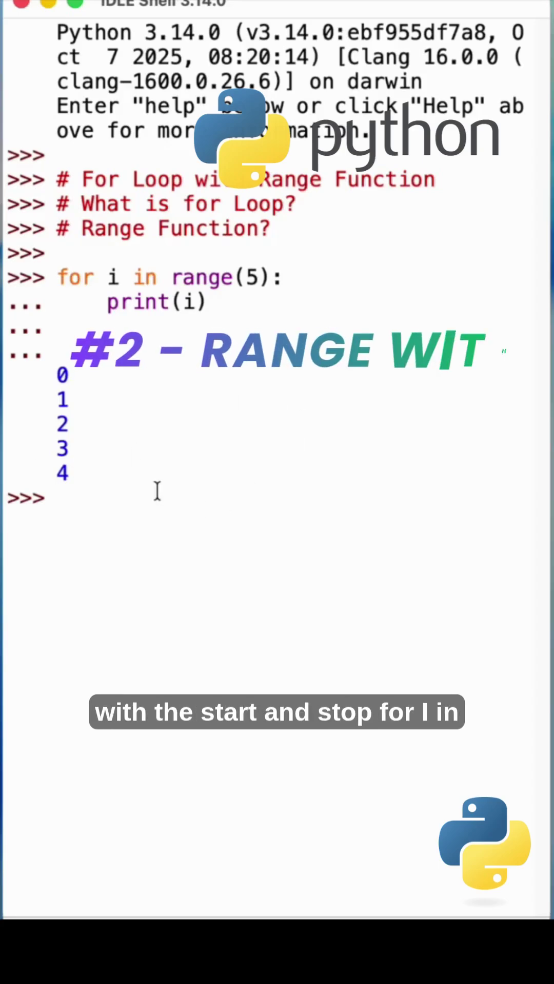
pyautogui.write('for i i')
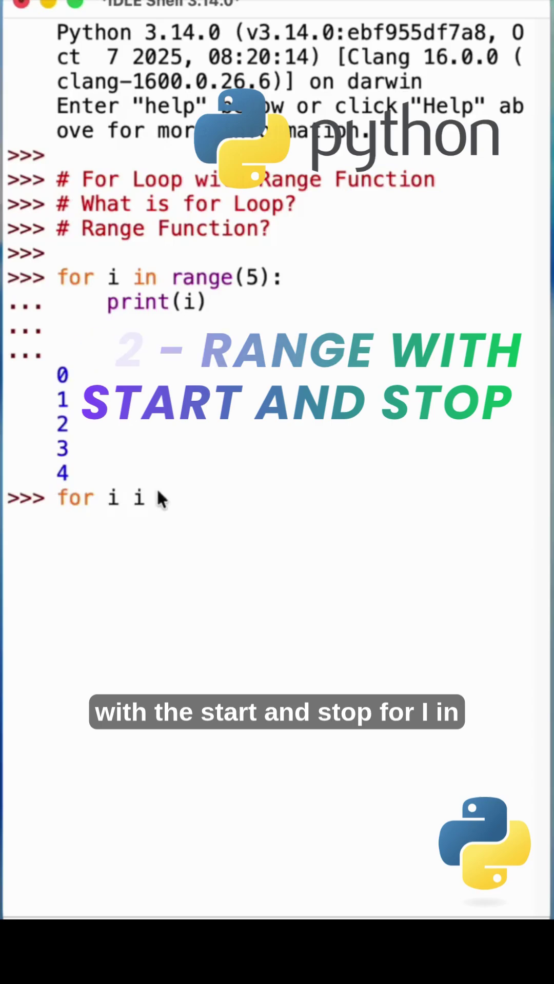
pyautogui.write('n ran')
pyautogui.write('ge(')
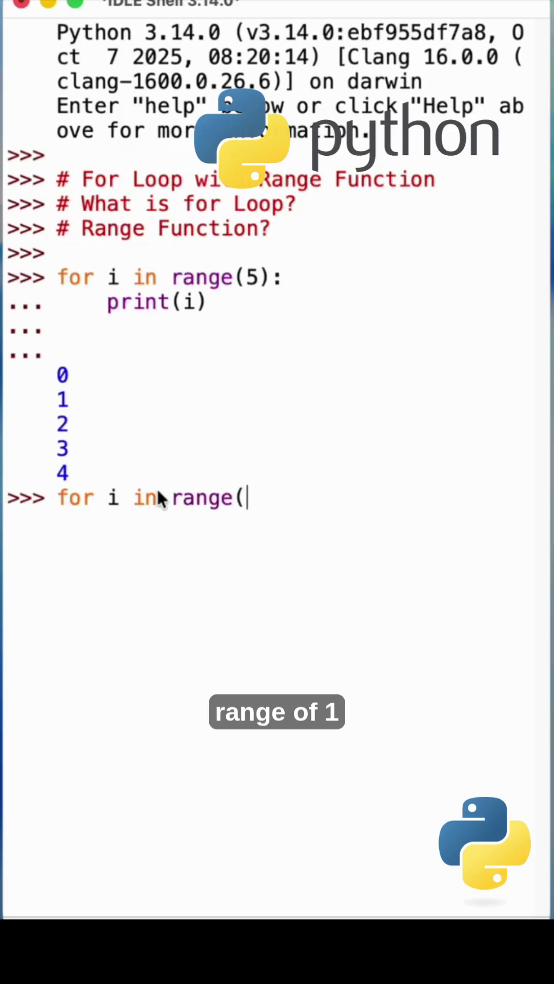
pyautogui.write('1')
pyautogui.write(',')
pyautogui.write('6')
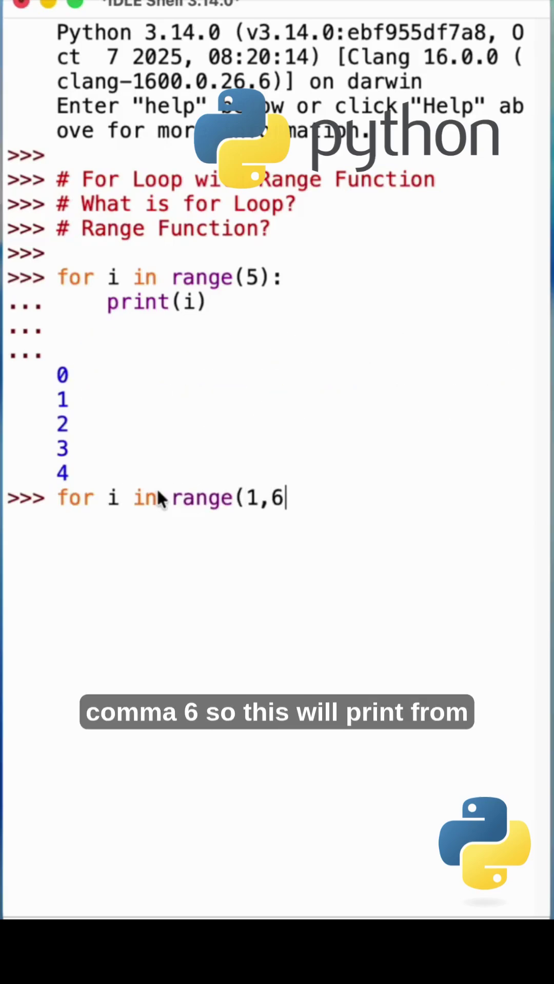
pyautogui.write('):')
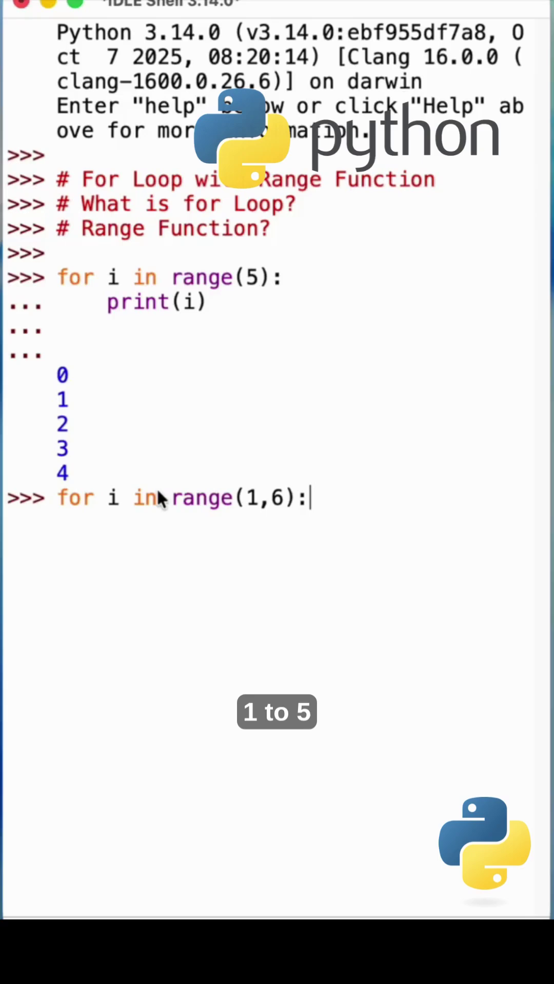
# Enter and run 'for i in range(1,6): print(i)', listing 1 through 5.
pyautogui.press('Return')
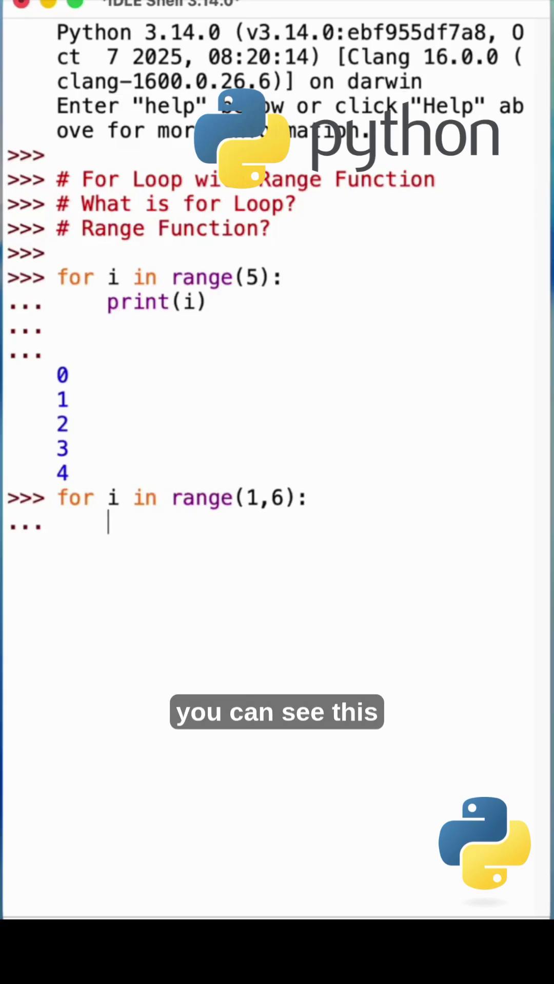
pyautogui.write('print(')
pyautogui.write('i')
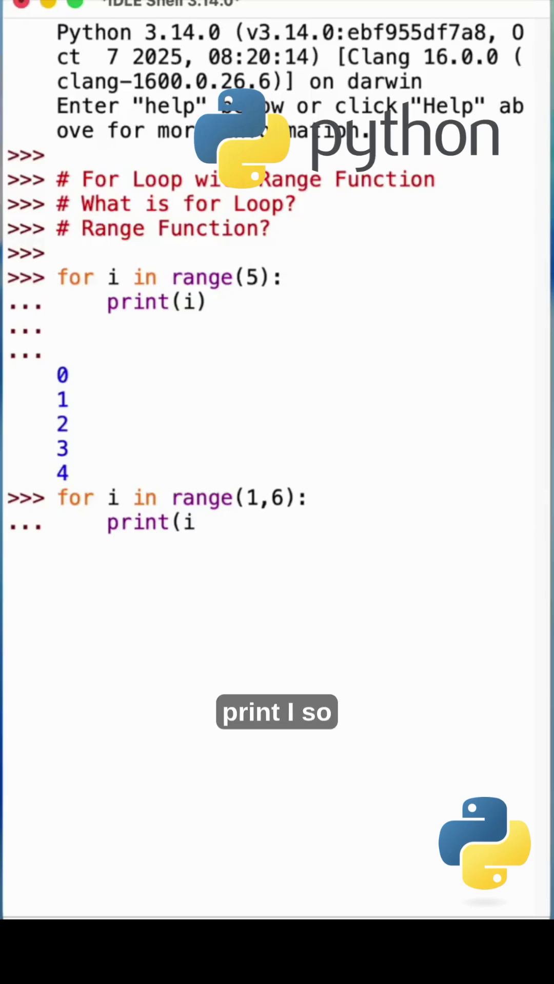
pyautogui.write(')')
pyautogui.press('Return')
pyautogui.press('Return')
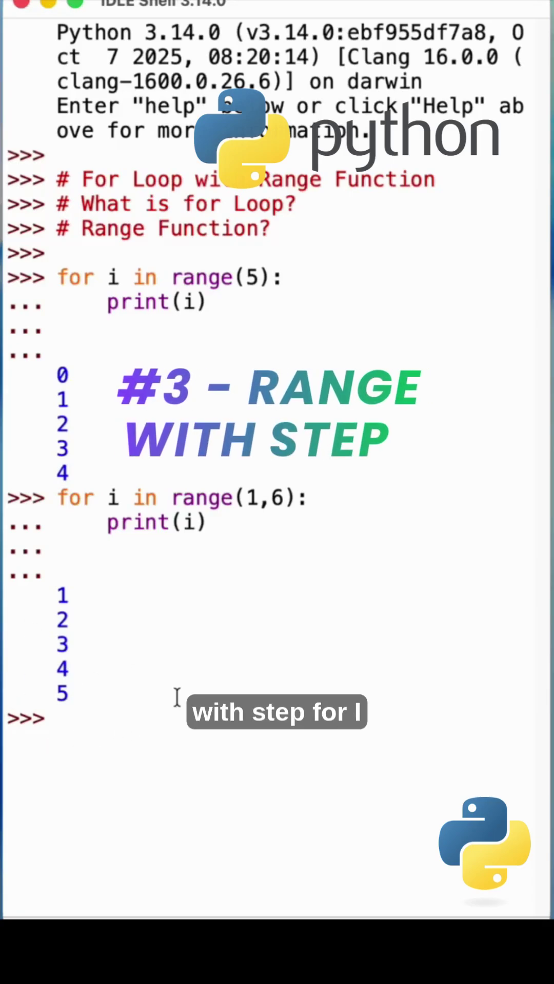
pyautogui.write('for i')
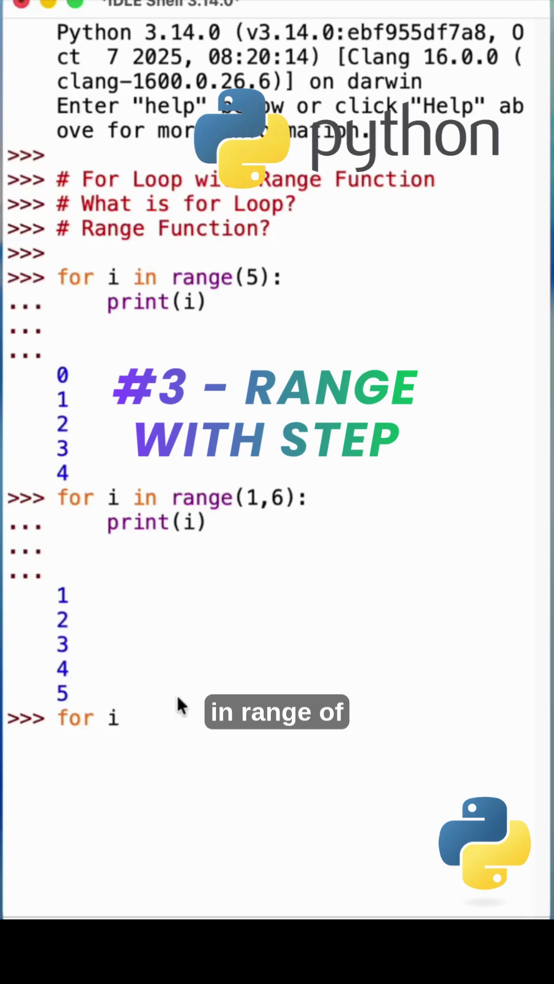
pyautogui.write(' in range(')
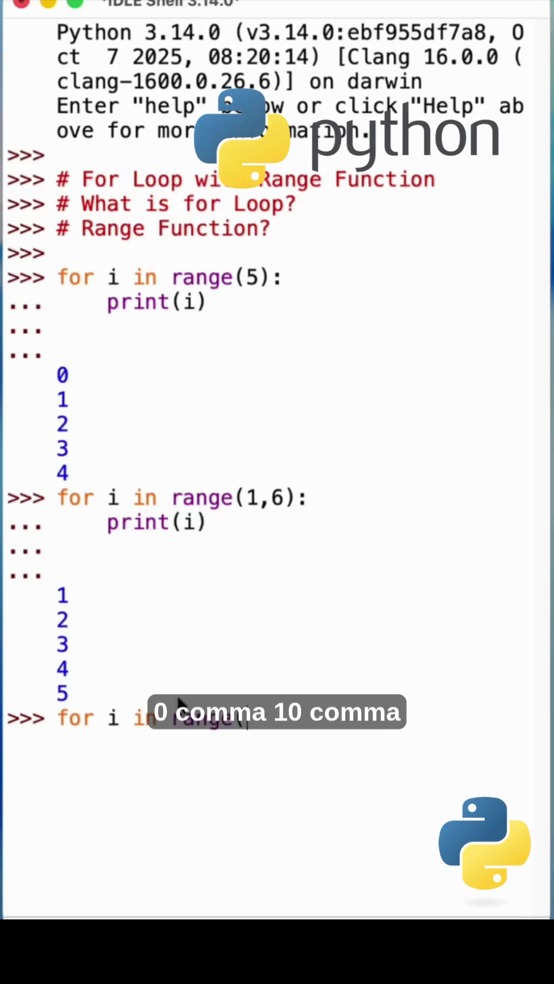
pyautogui.write('0,10')
pyautogui.write(',')
pyautogui.write('2)')
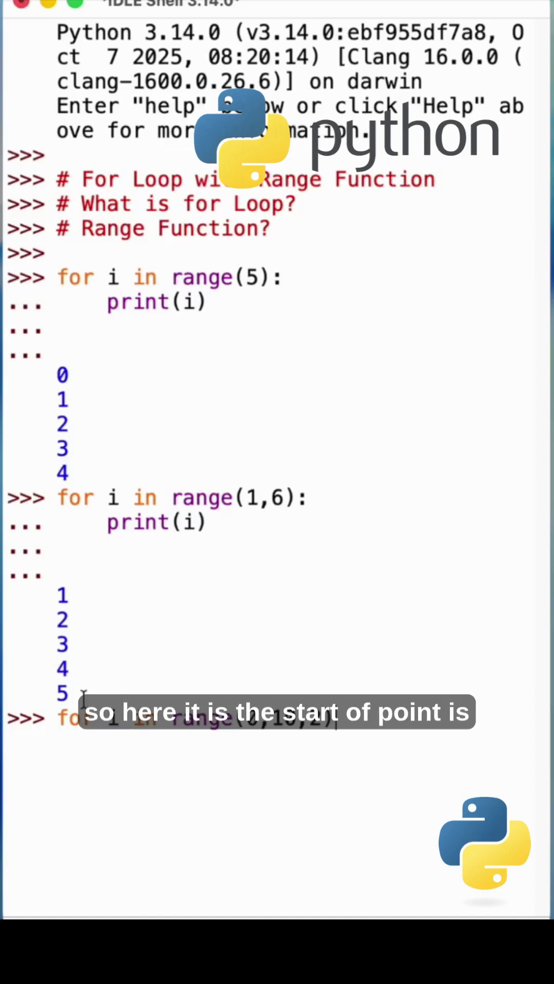
# Highlight the 0, 10 and 2 arguments, then run the range(0,10,2) print loop.
pyautogui.doubleClick(235, 719)
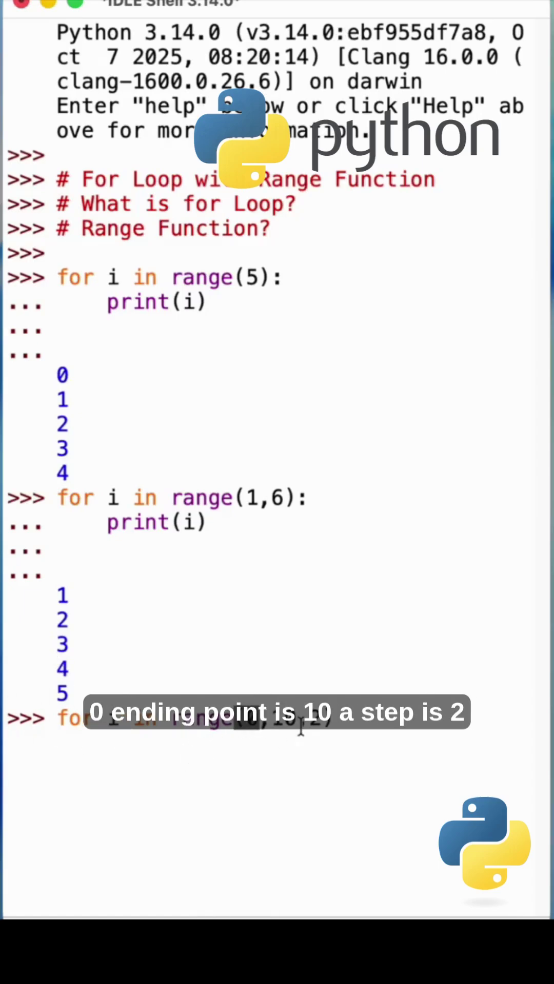
pyautogui.doubleClick(271, 719)
pyautogui.doubleClick(316, 721)
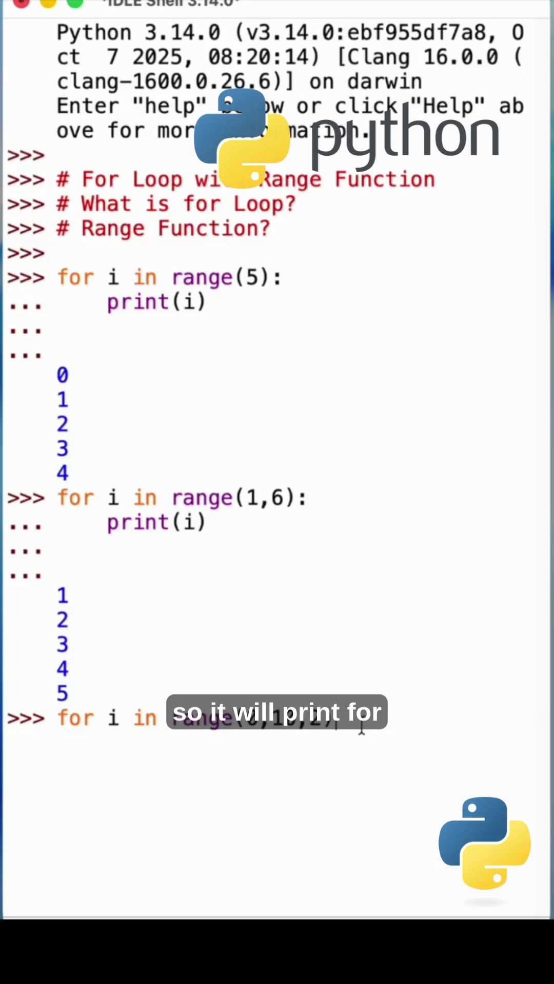
pyautogui.write(':')
pyautogui.press('Return')
pyautogui.write('prin')
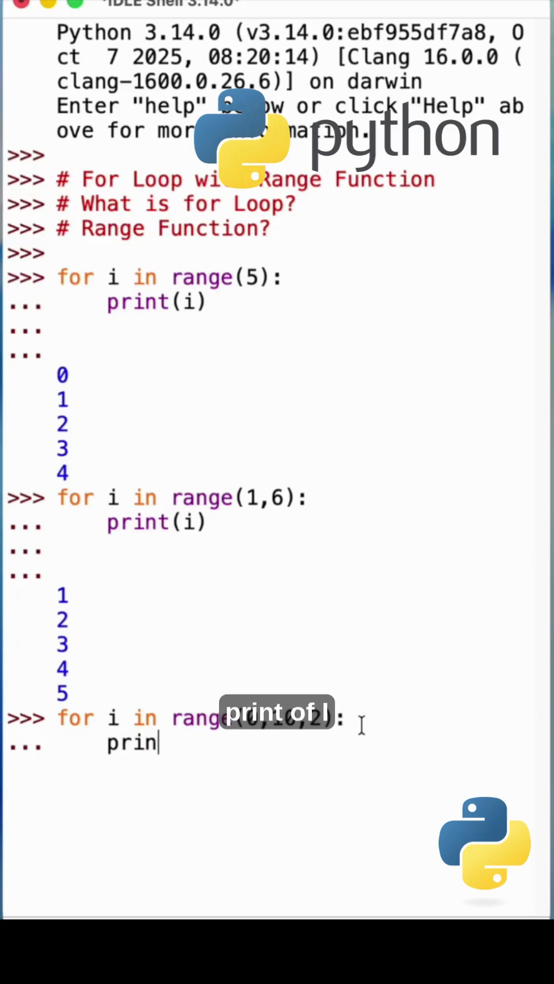
pyautogui.write('t')
pyautogui.write('(i')
pyautogui.write(')')
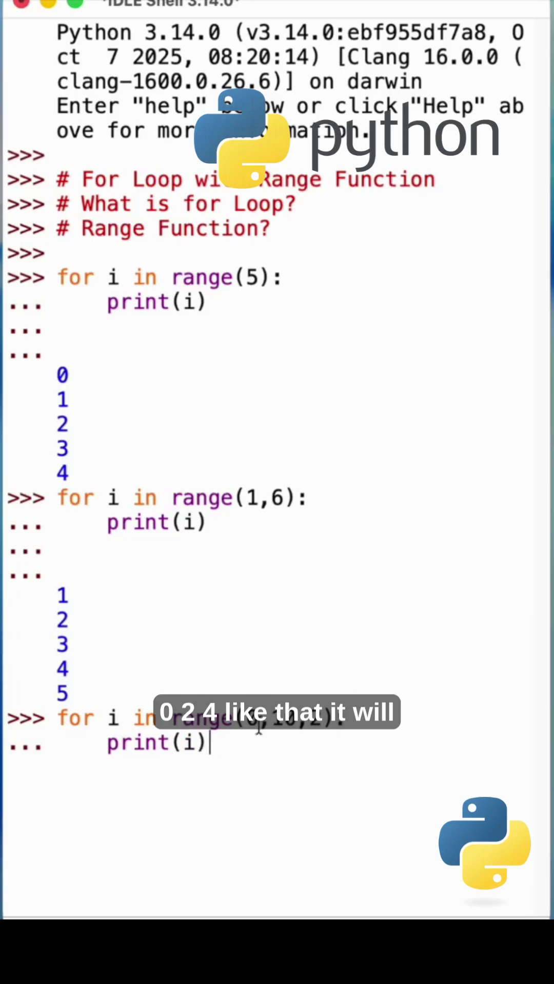
pyautogui.press('Return')
pyautogui.press('Return')
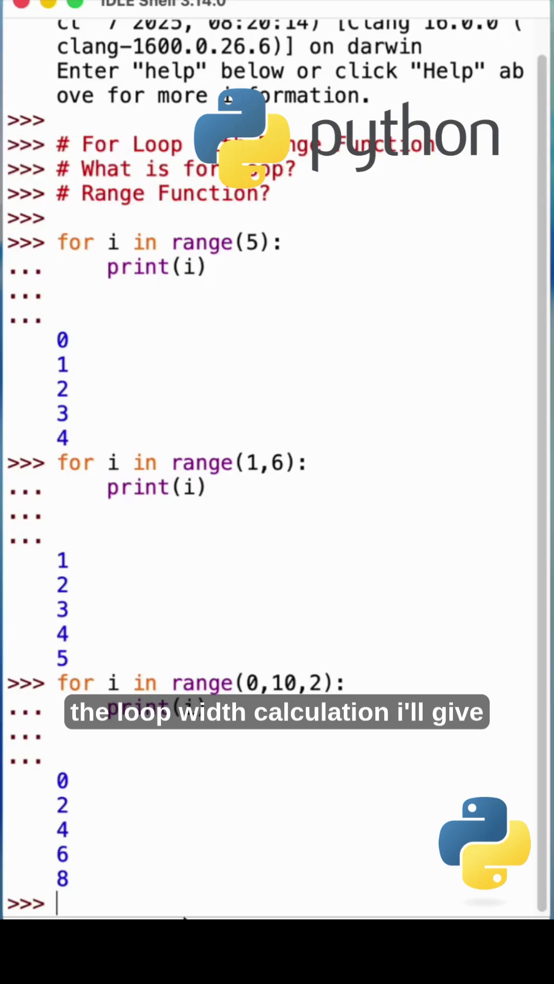
pyautogui.write('for ')
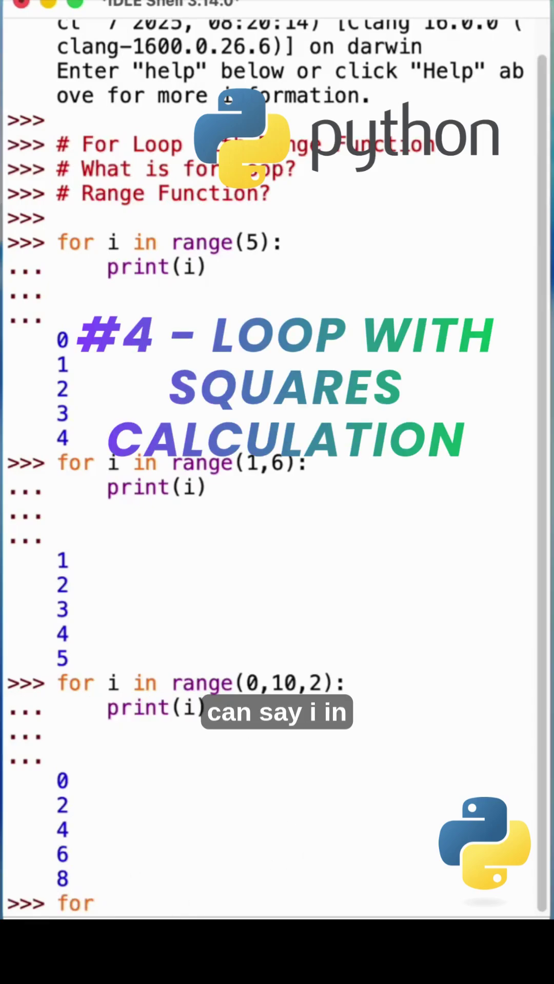
pyautogui.write('in in ra')
pyautogui.write('ng')
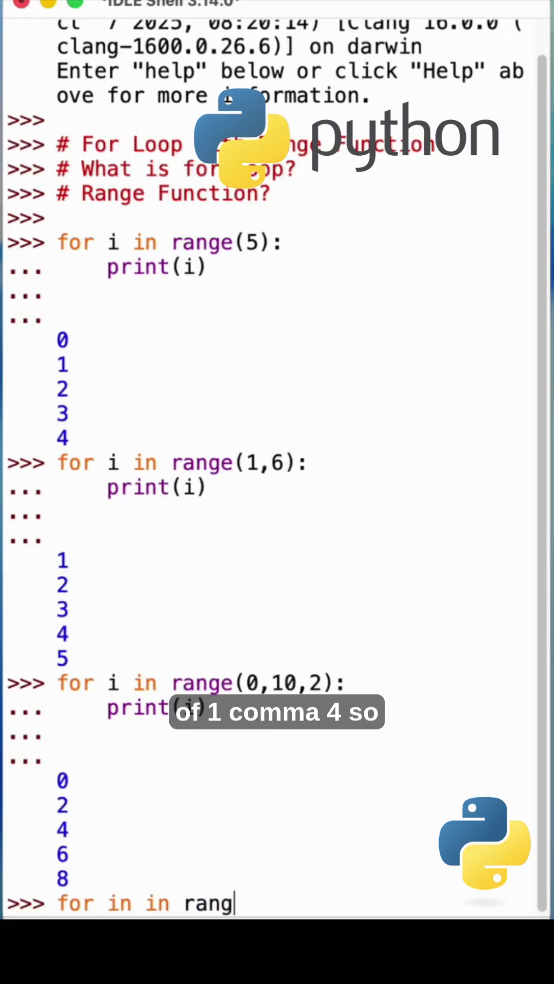
pyautogui.write('e(1,4')
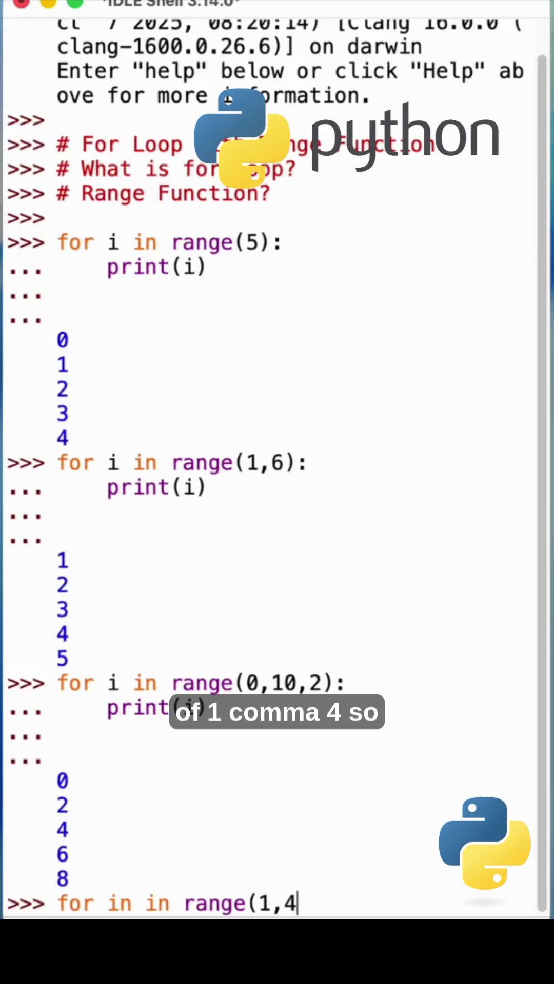
pyautogui.write(')')
pyautogui.write(':')
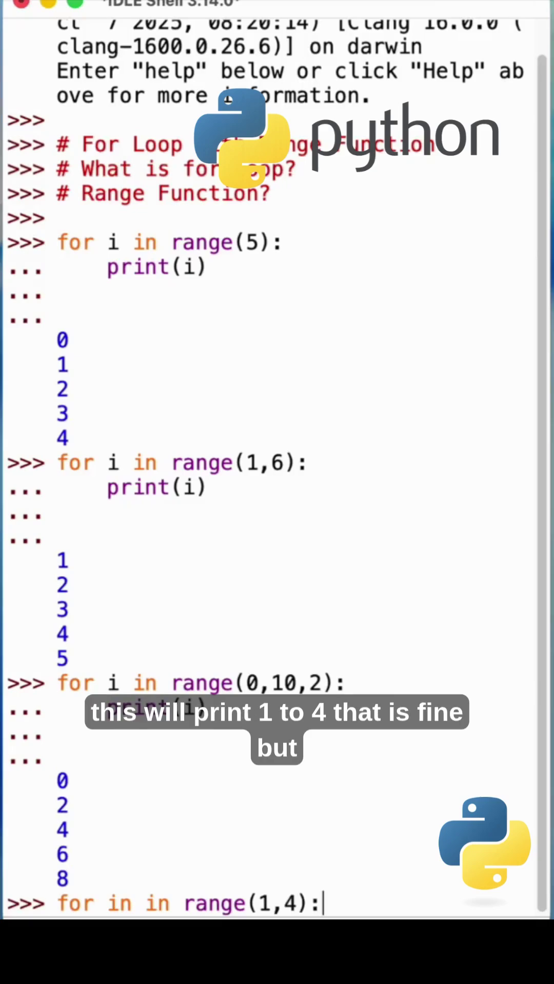
# After the syntax error, enter 'for i in range(1,4):' with body line 'square=i**2'.
pyautogui.press('Return')
pyautogui.write('s')
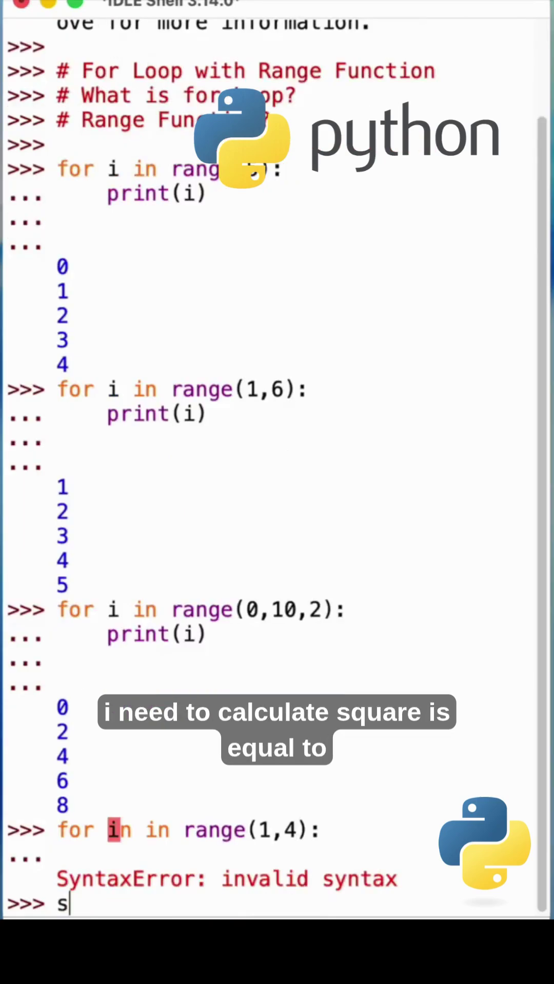
pyautogui.write('quare')
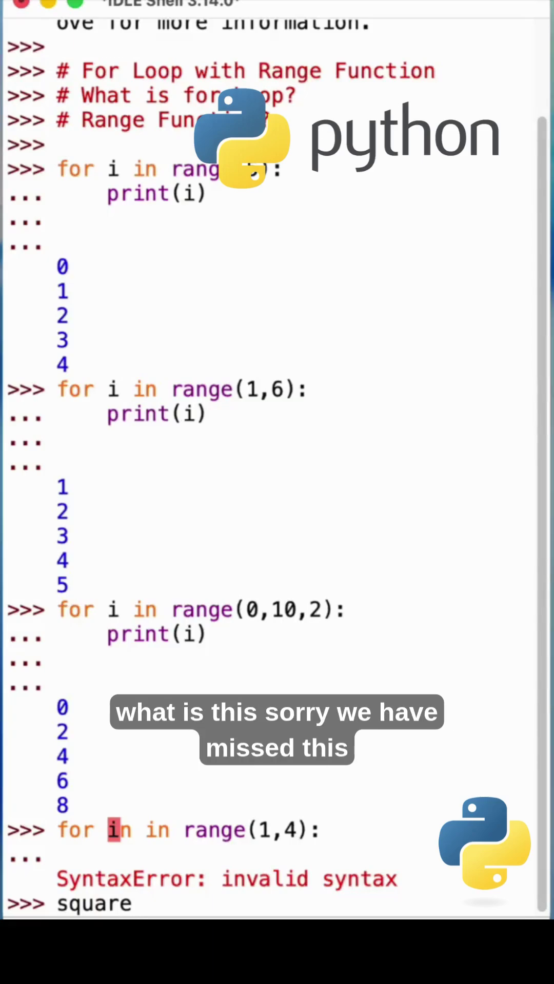
pyautogui.press('BackSpace')
pyautogui.press('BackSpace')
pyautogui.press('BackSpace')
pyautogui.press('BackSpace')
pyautogui.press('BackSpace')
pyautogui.press('BackSpace')
pyautogui.write('for')
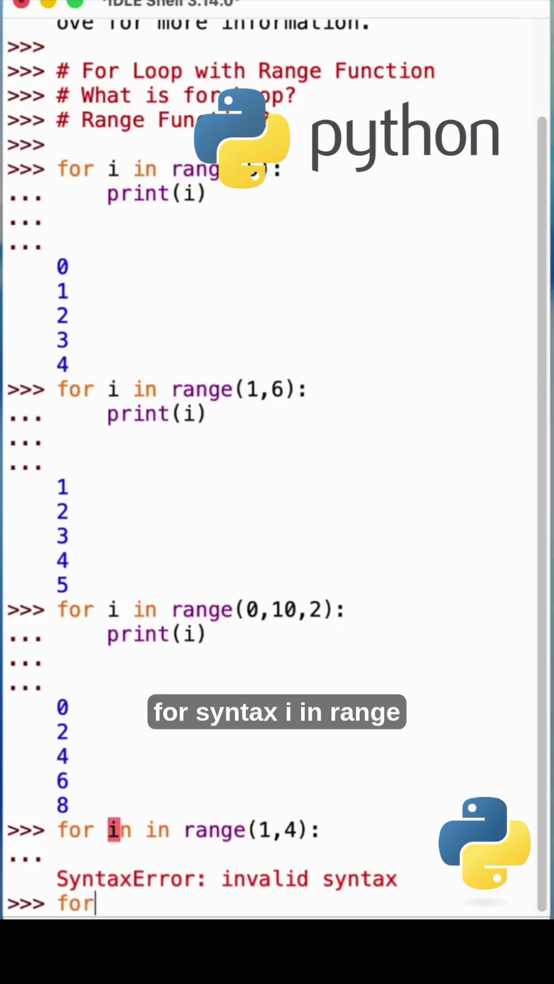
pyautogui.write(' i in ran')
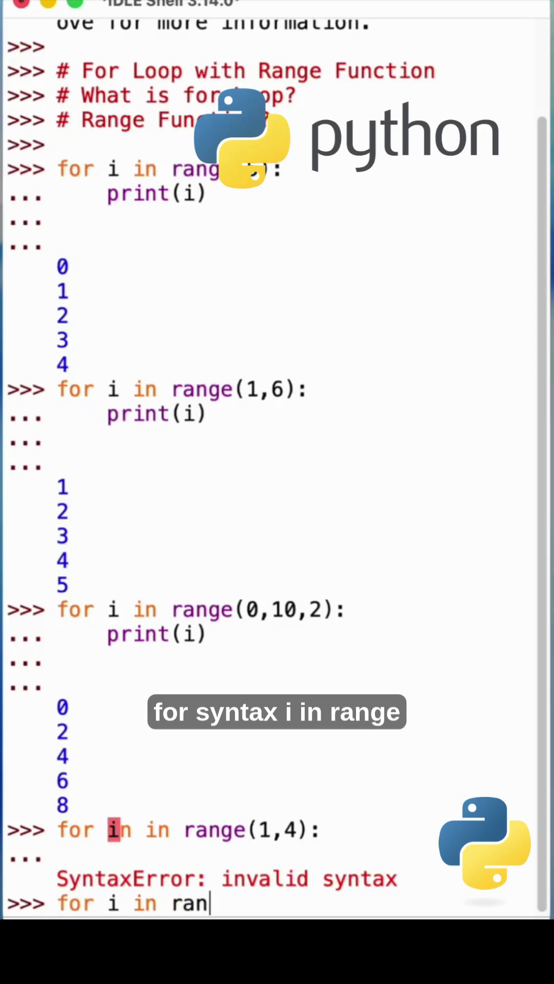
pyautogui.write('ge(1,4')
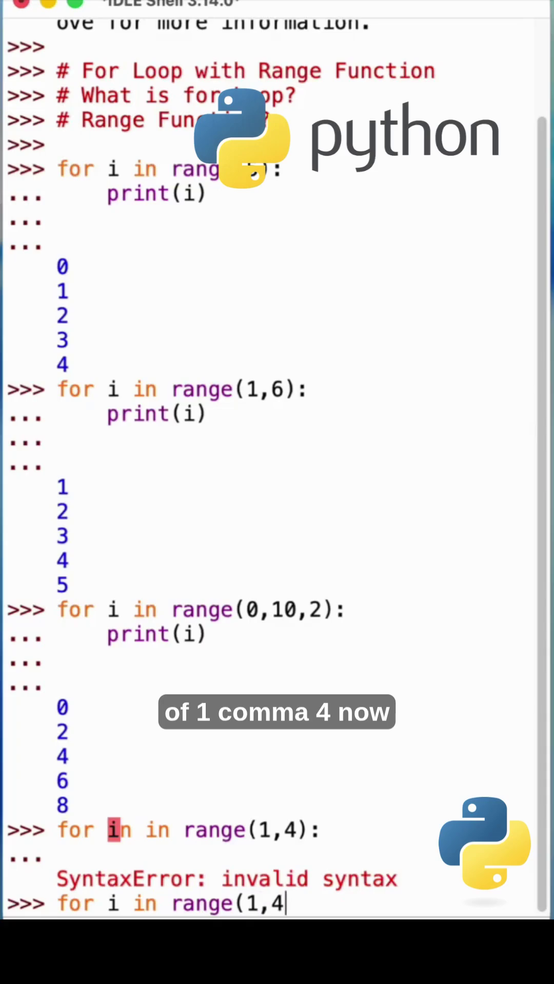
pyautogui.write('):')
pyautogui.press('Return')
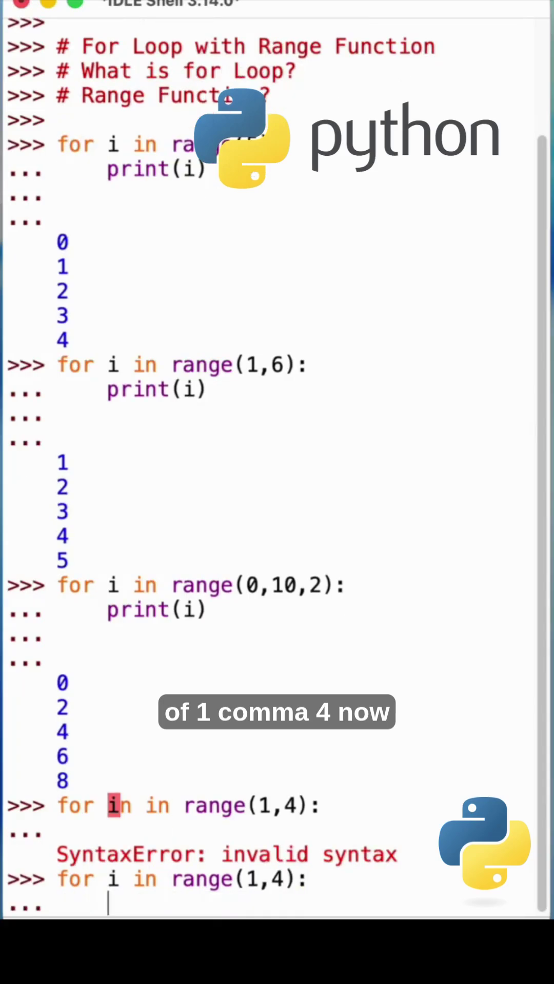
pyautogui.write('sq')
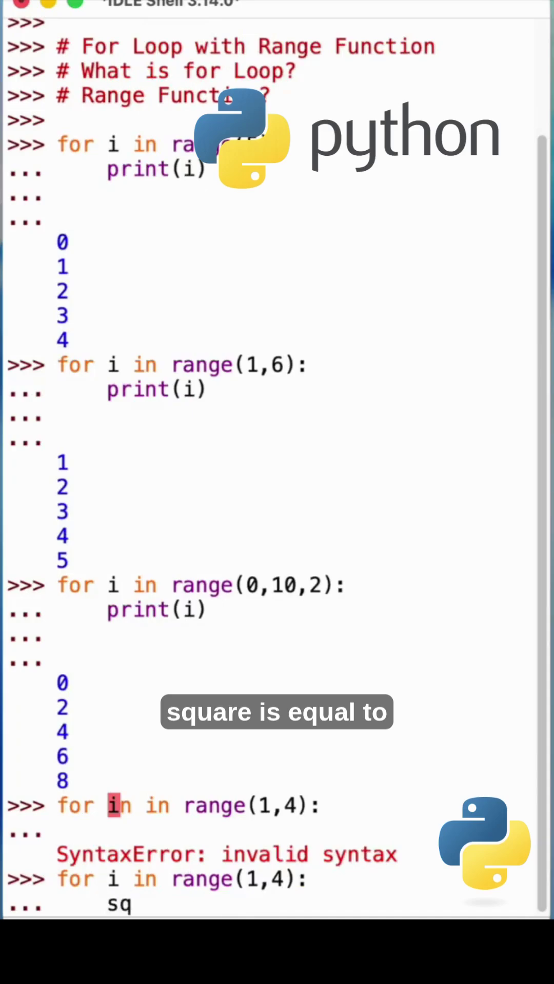
pyautogui.write('uarte')
pyautogui.press('BackSpace')
pyautogui.press('BackSpace')
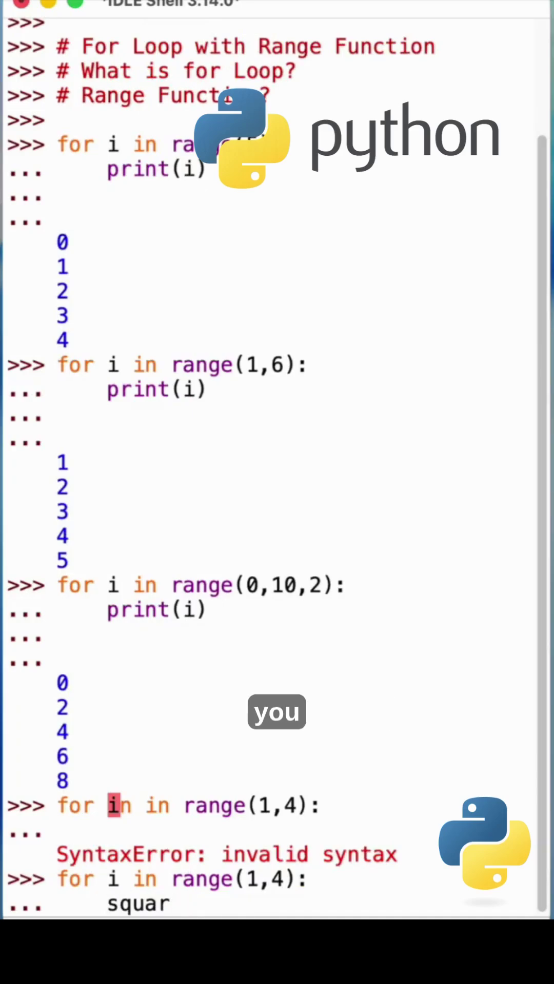
pyautogui.write('e=')
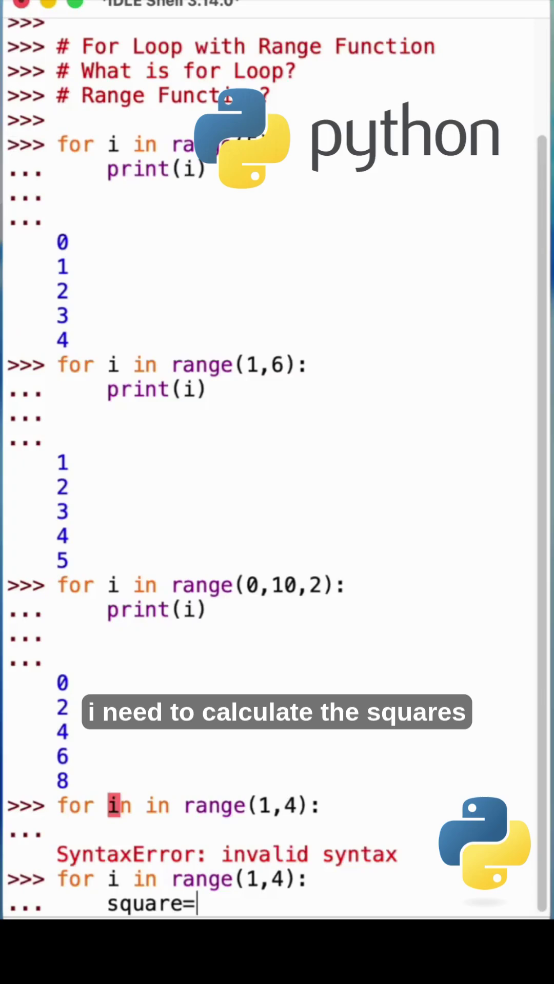
pyautogui.write('I')
pyautogui.press('BackSpace')
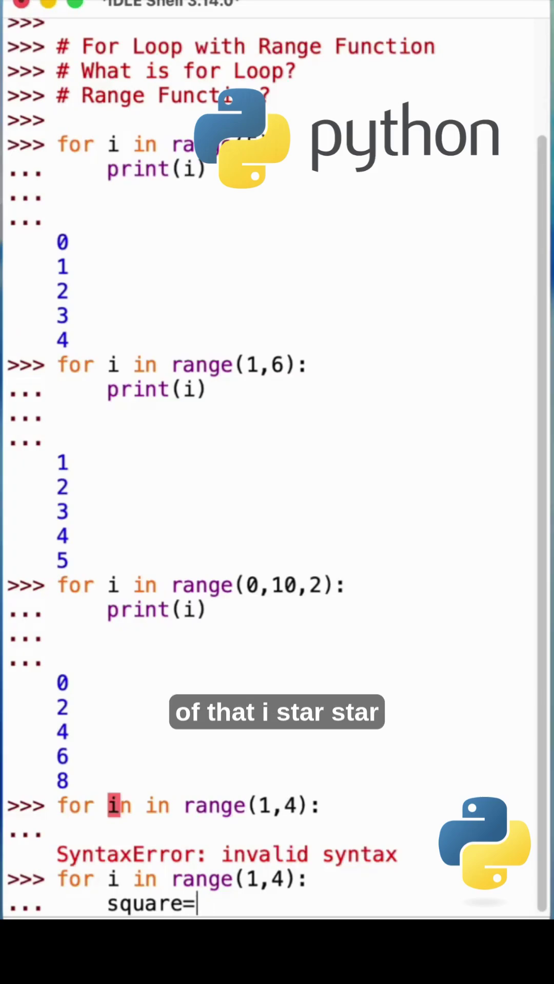
pyautogui.write('i**')
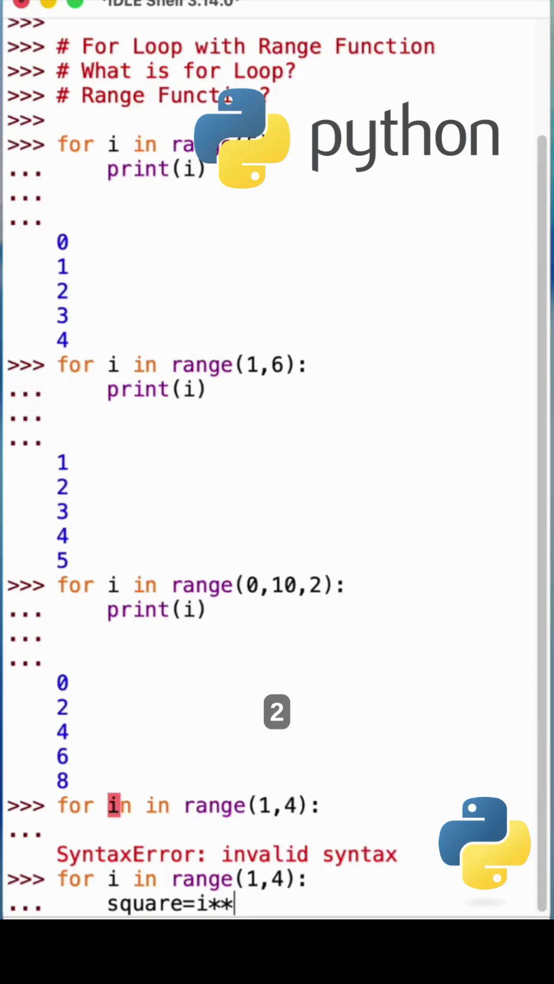
pyautogui.write('2')
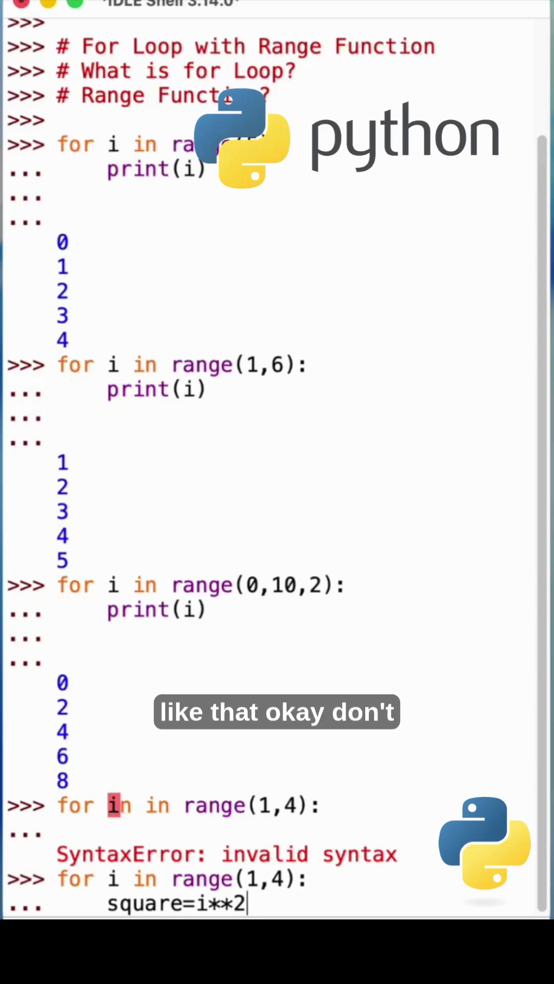
# Add body line 'print(f"{i}, suares is {square}")', pasting 'square' from the line above.
pyautogui.press('Return')
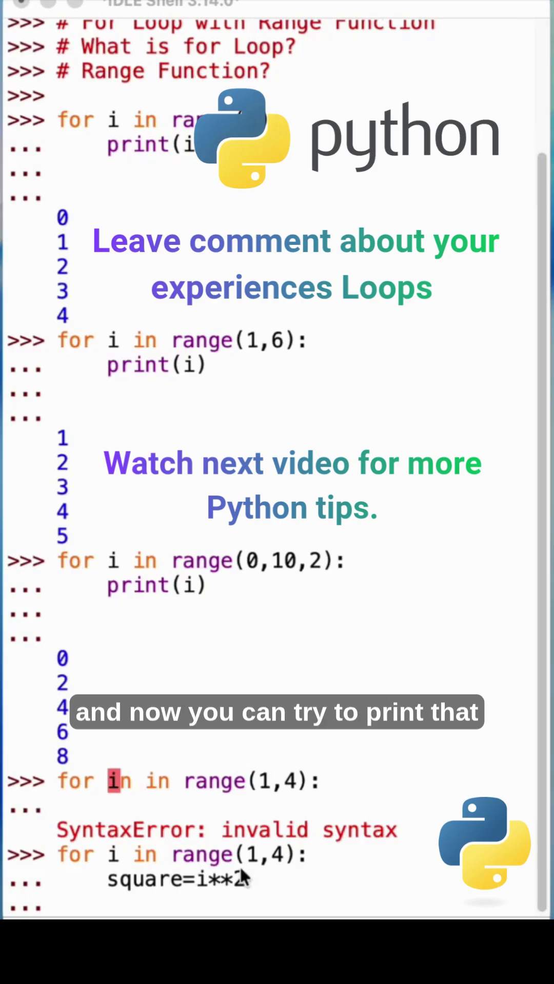
pyautogui.write('prin')
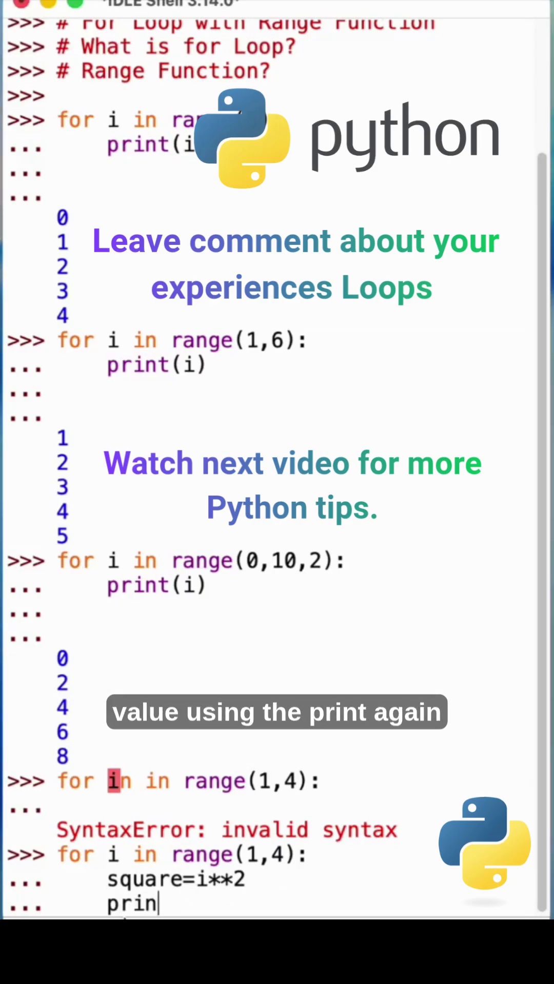
pyautogui.write('t(f')
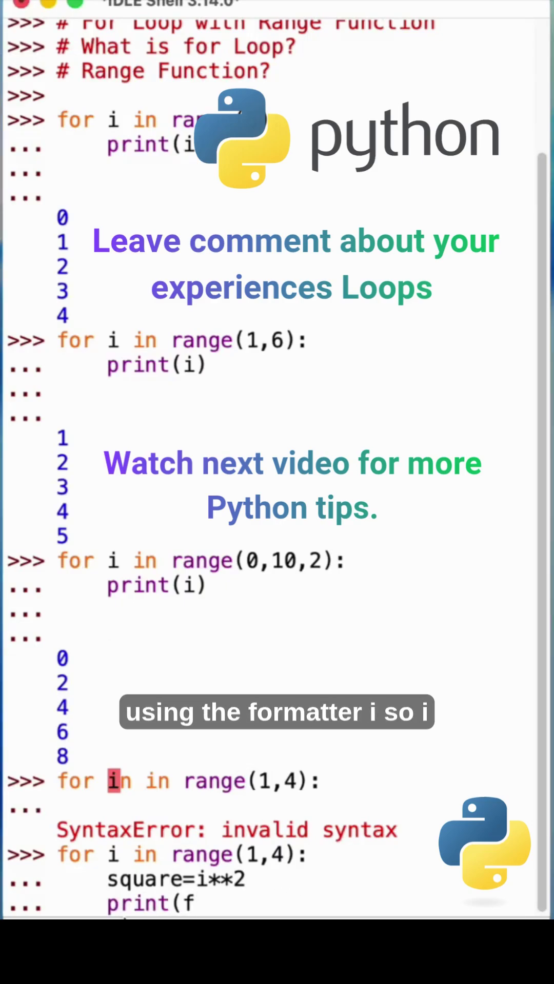
pyautogui.write('"{i')
pyautogui.write('}, s')
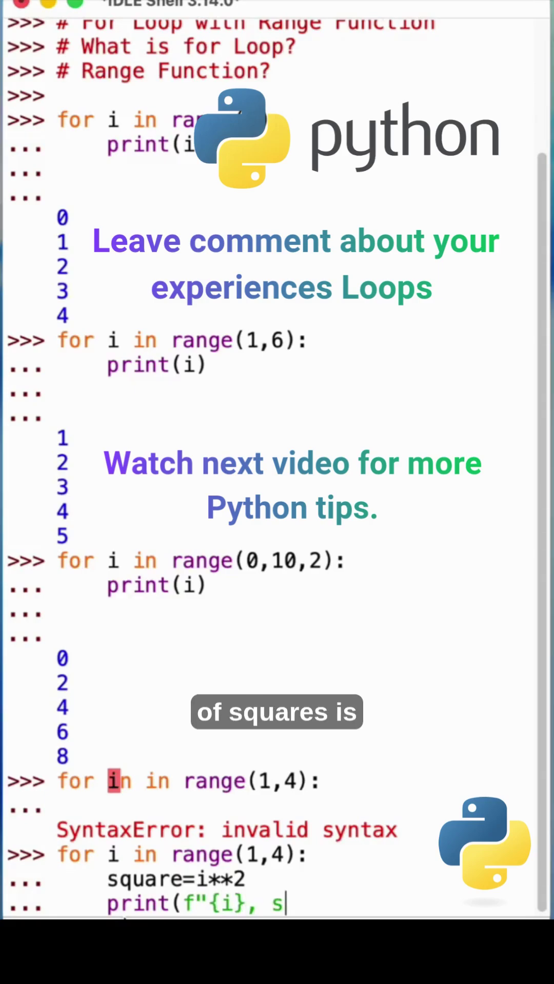
pyautogui.write('uares is ')
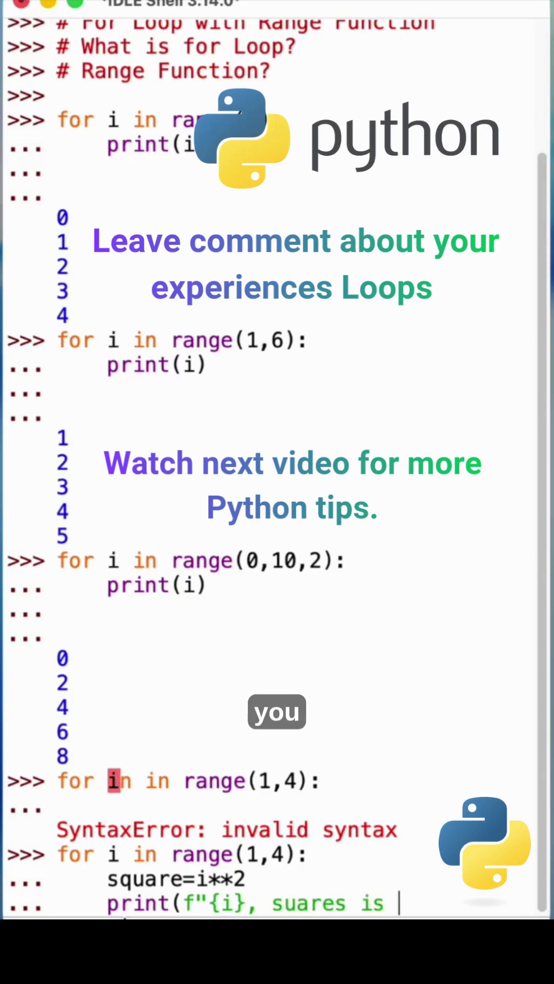
pyautogui.write('{su')
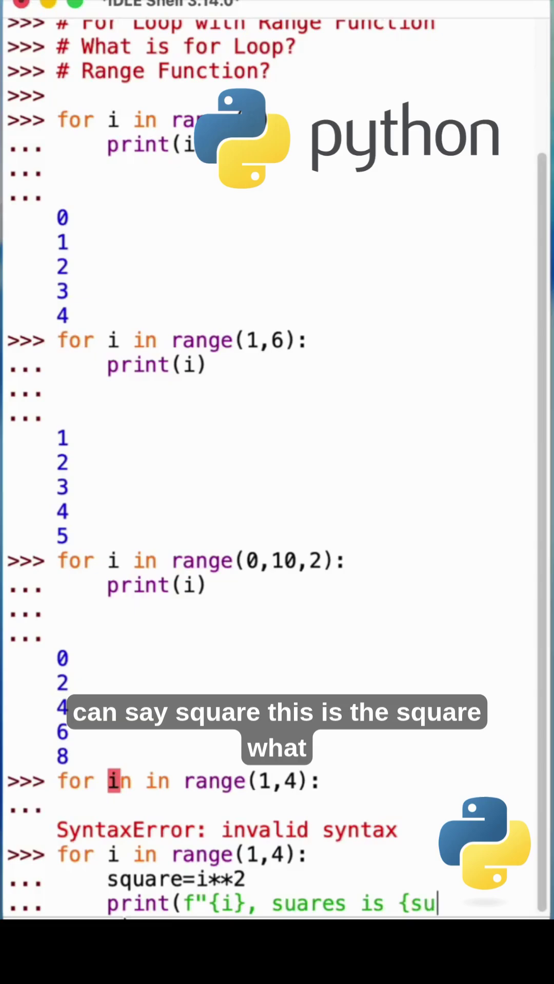
pyautogui.press('BackSpace')
pyautogui.press('BackSpace')
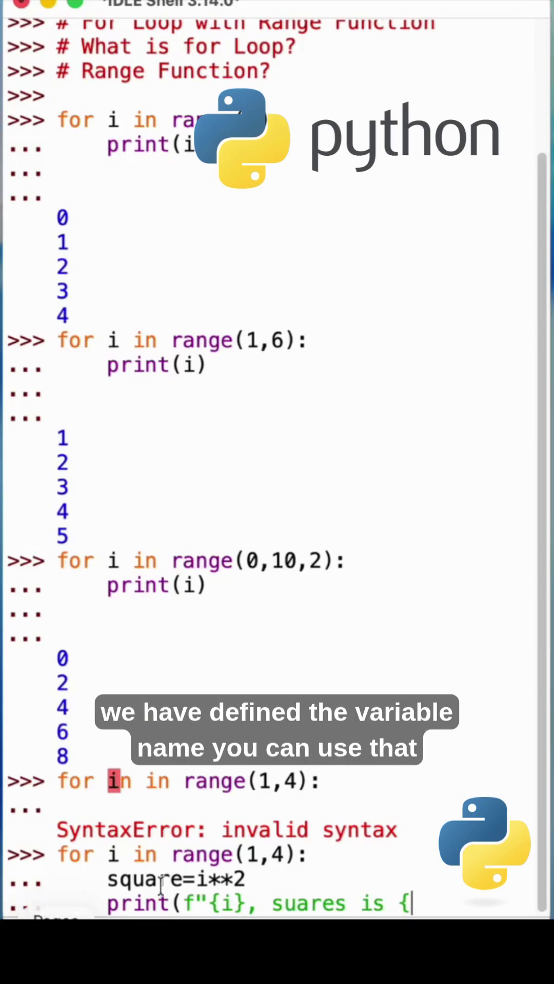
pyautogui.doubleClick(144, 878)
pyautogui.hotkey('ctrl', 'c')
pyautogui.click(411, 900)
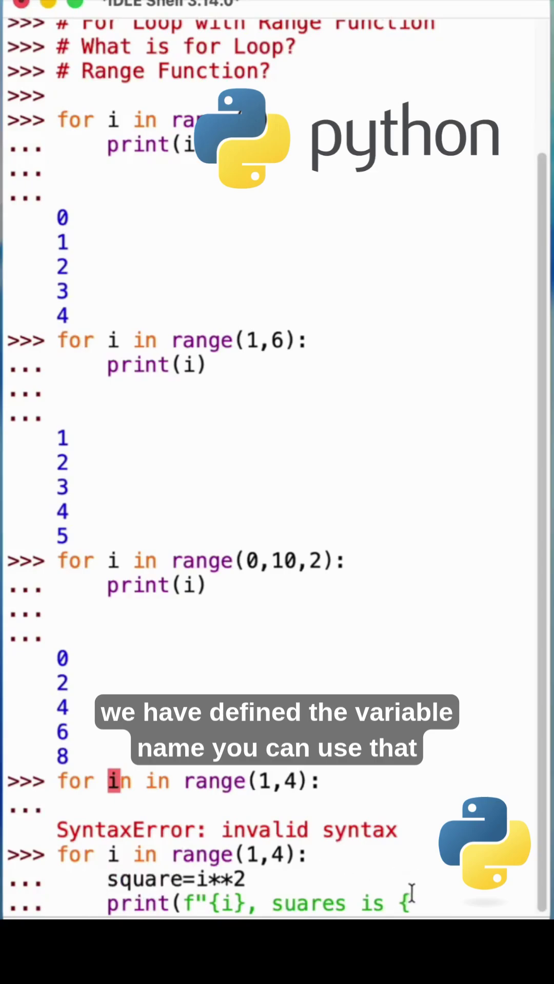
pyautogui.hotkey('ctrl', 'v')
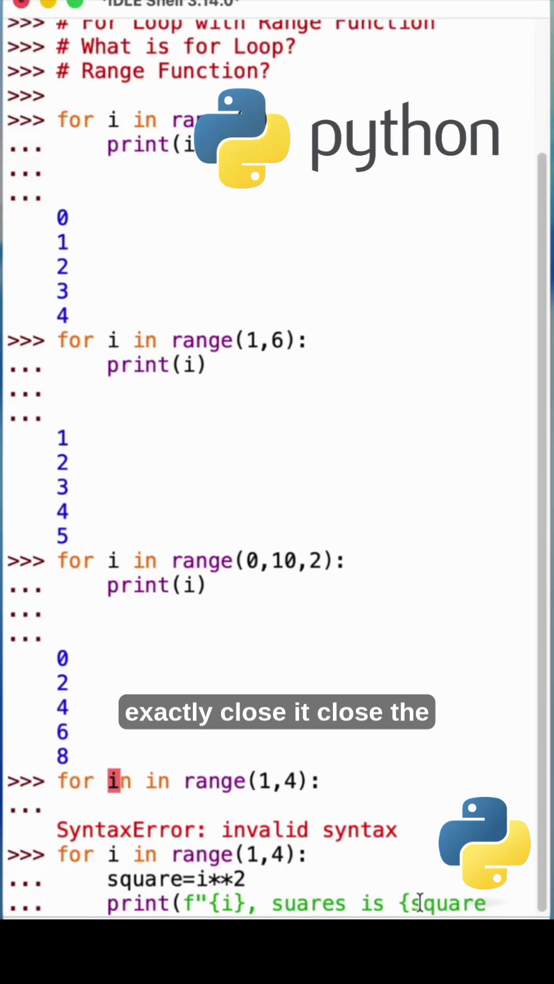
pyautogui.write('}"')
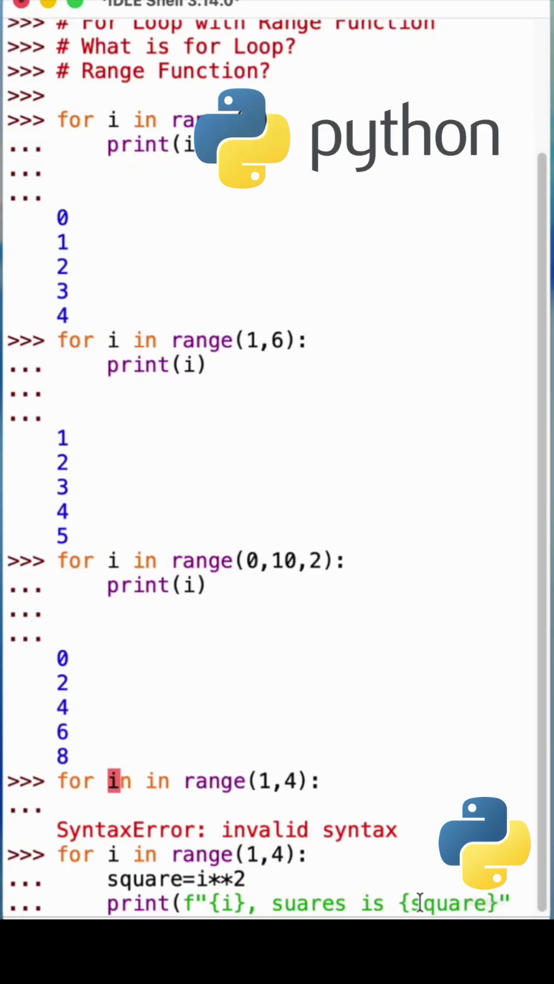